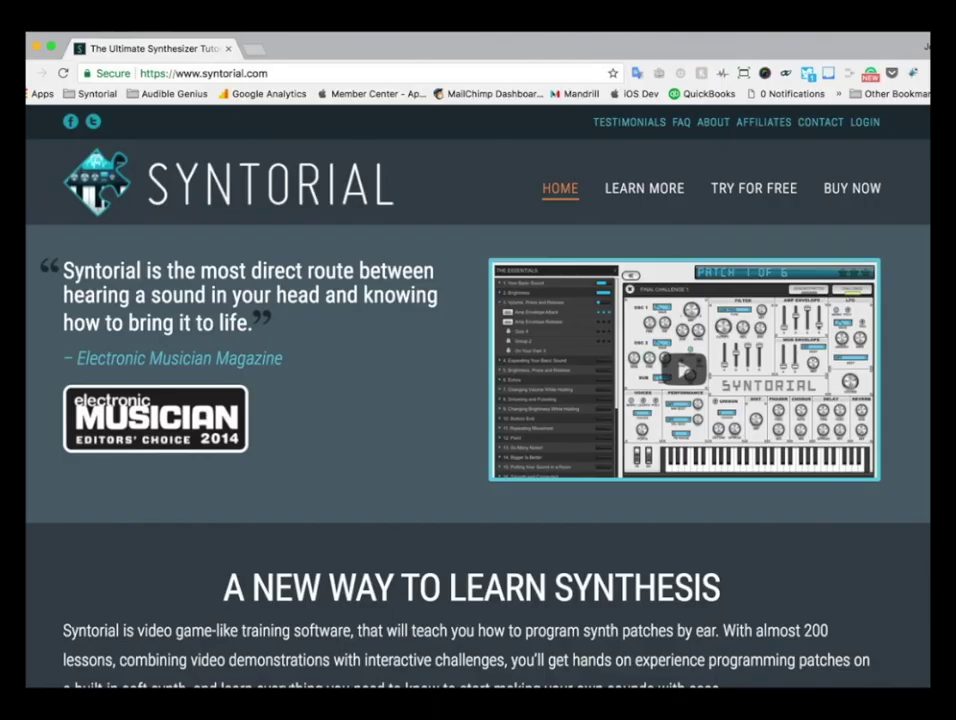
# Step: Open the Try For Free page of the Syntorial website and browse the downloadable lesson packs in Syntorial
pyautogui.click(753, 189)
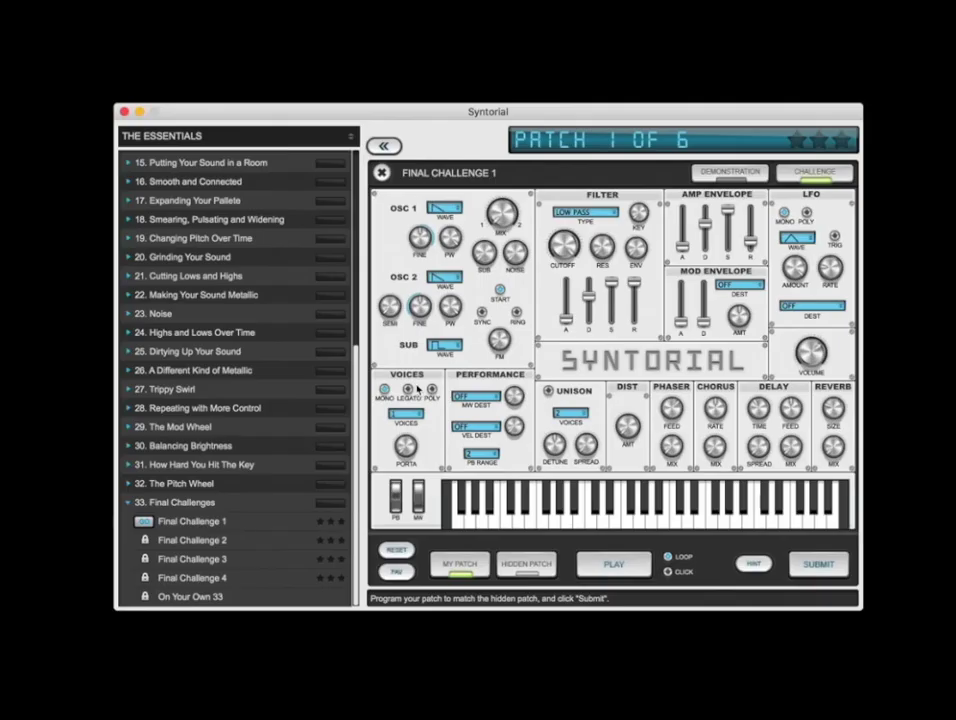
pyautogui.click(250, 141)
pyautogui.click(172, 170)
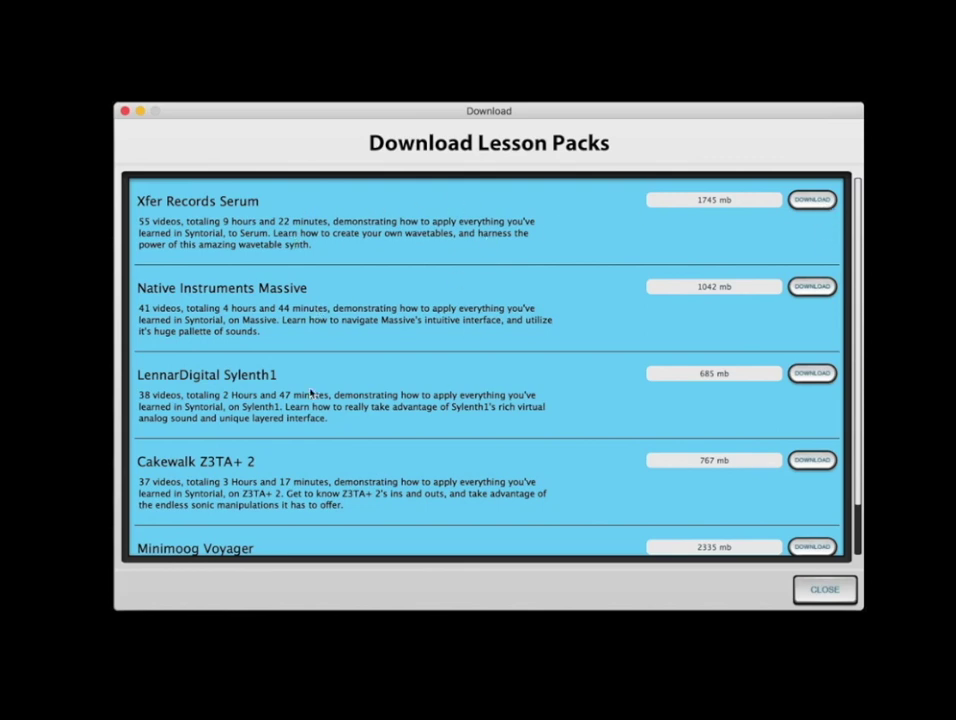
pyautogui.scroll(-2, 422, 448)
pyautogui.scroll(2, 422, 450)
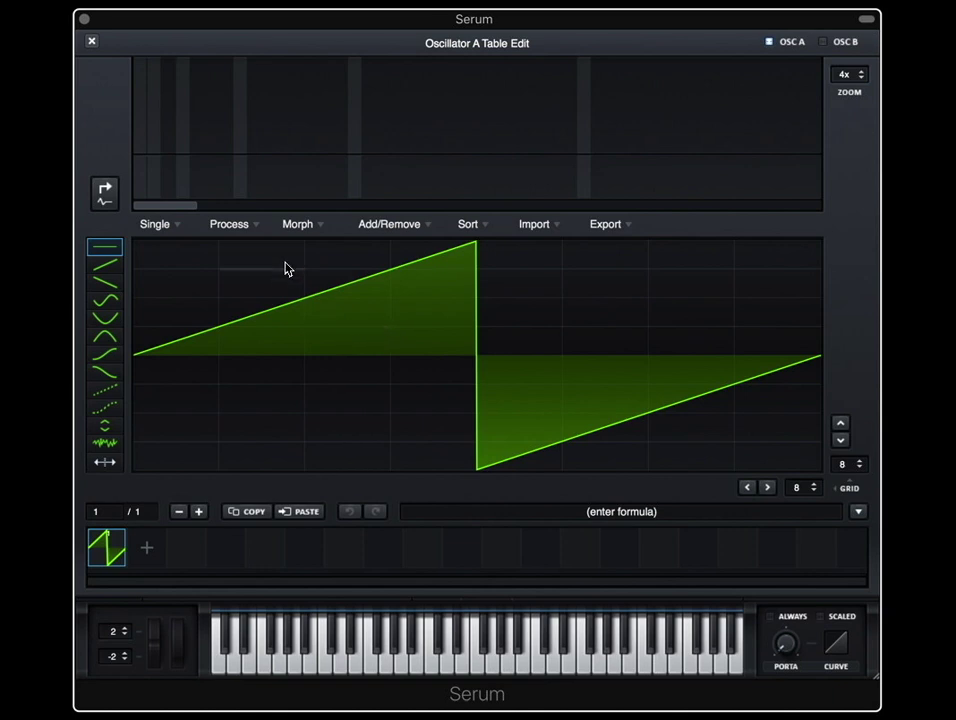
# Step: Leave Serum's wavetable editor, enable the Distortion effect, and set its low-pass filter to Pre with a higher cutoff and lower resonance
pyautogui.click(91, 42)
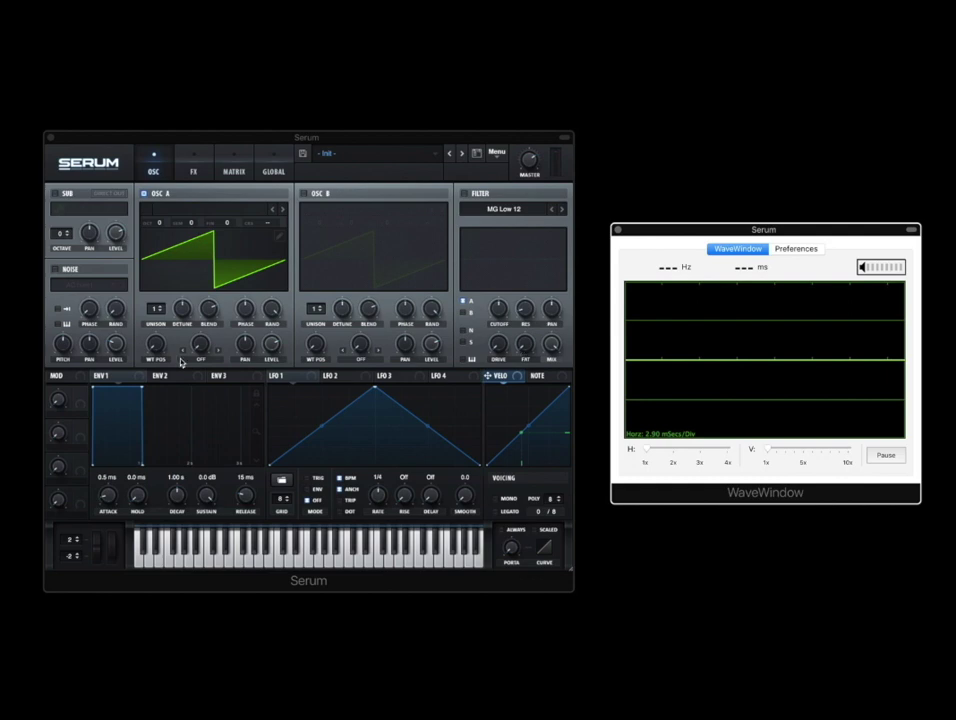
pyautogui.click(188, 166)
pyautogui.click(59, 214)
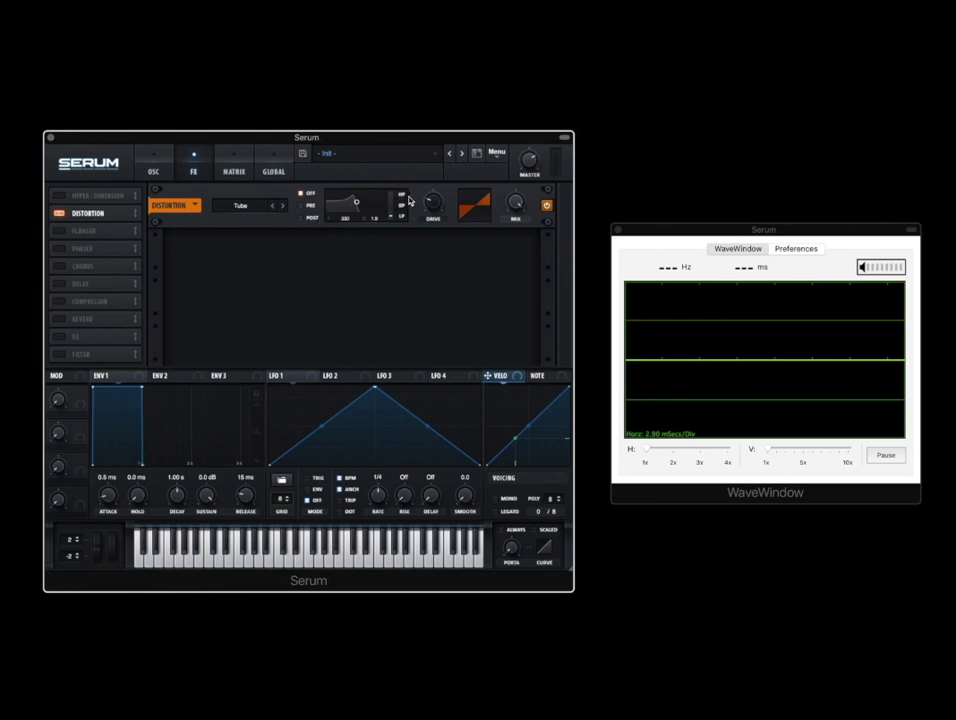
pyautogui.click(302, 205)
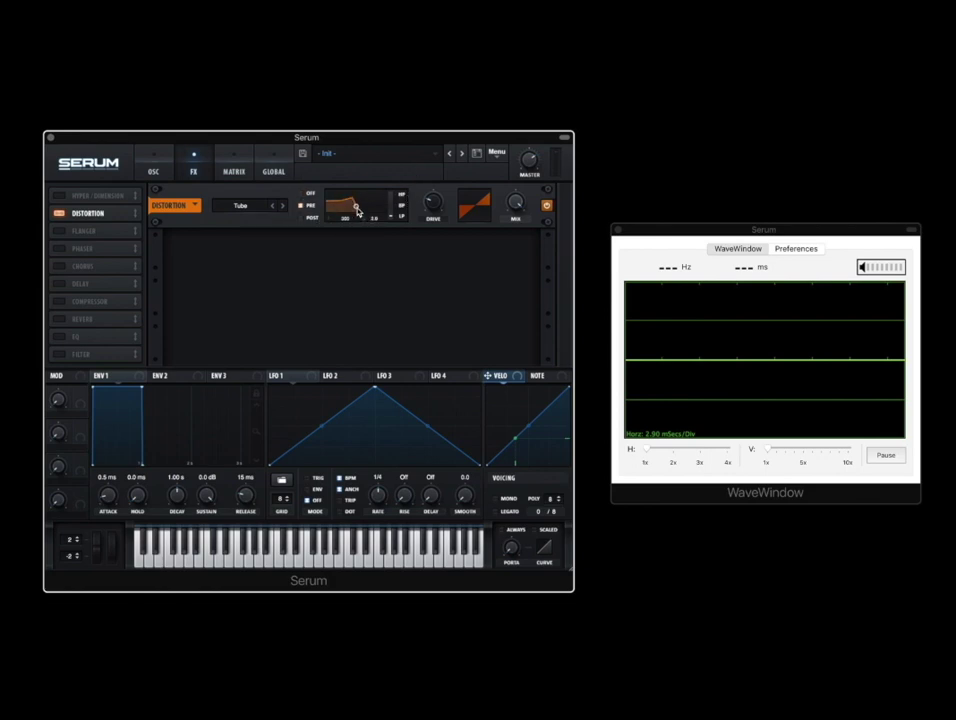
pyautogui.moveTo(357, 208); pyautogui.dragTo(362, 213)
# Step: Sweep the distortion Drive down and up to maximum, and switch Distortion off before returning to the oscillators
pyautogui.moveTo(436, 205); pyautogui.dragTo(434, 268)
pyautogui.moveTo(431, 210); pyautogui.dragTo(429, 124)
pyautogui.click(58, 213)
pyautogui.click(154, 165)
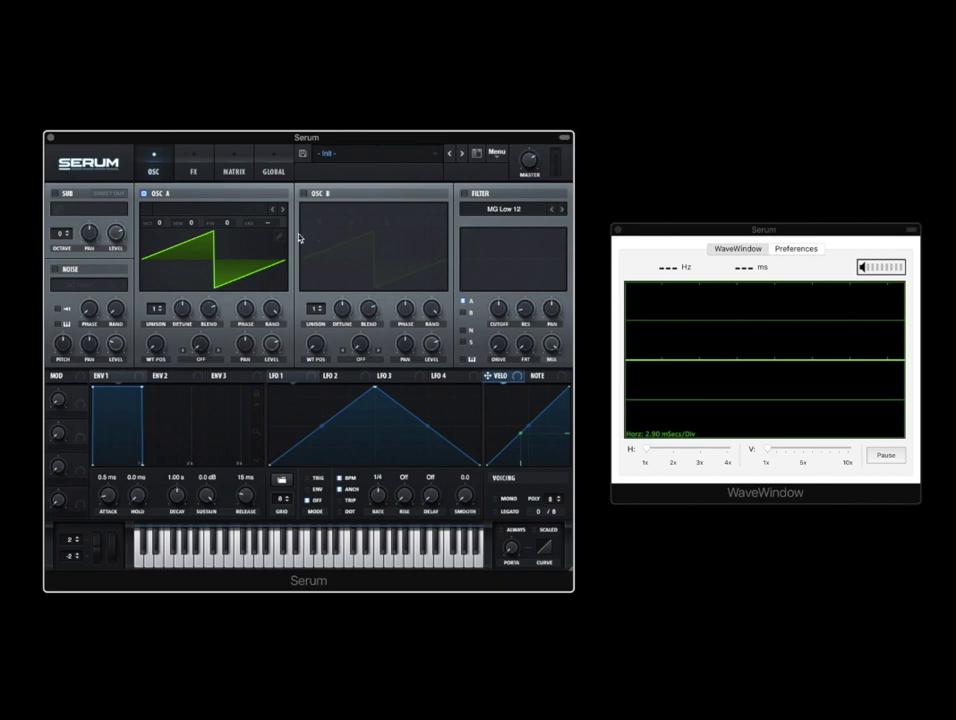
# Step: Draw an irregular freehand waveform across Oscillator A's whole wave cycle in the wavetable editor and close the editor
pyautogui.click(281, 211)
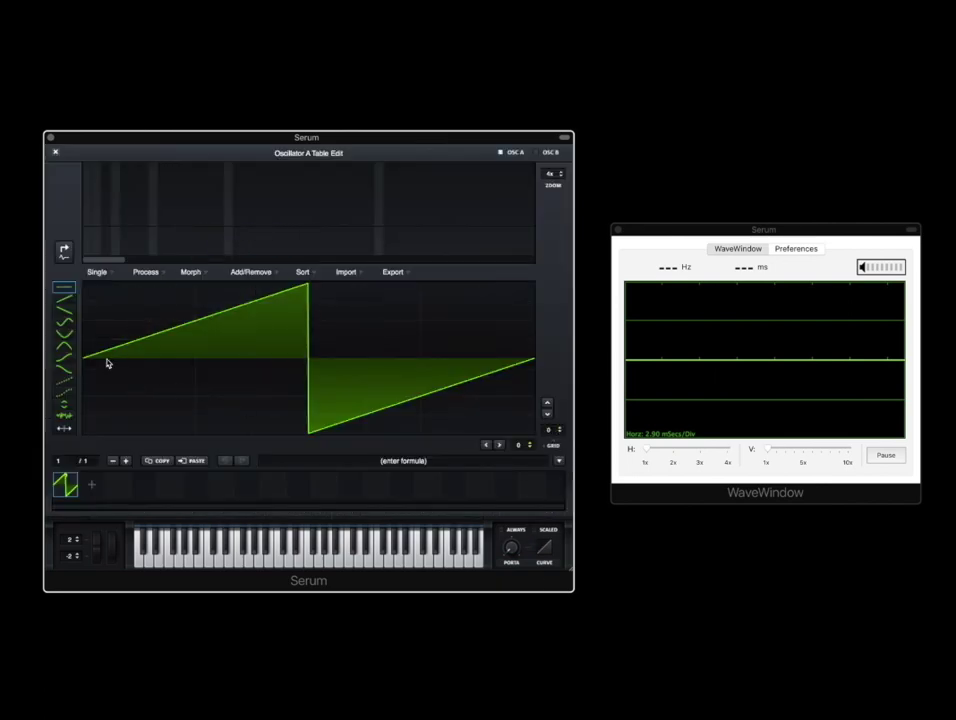
pyautogui.moveTo(81, 358)
pyautogui.mouseDown()
pyautogui.moveTo(177, 305)
pyautogui.moveTo(199, 324)
pyautogui.mouseUp()
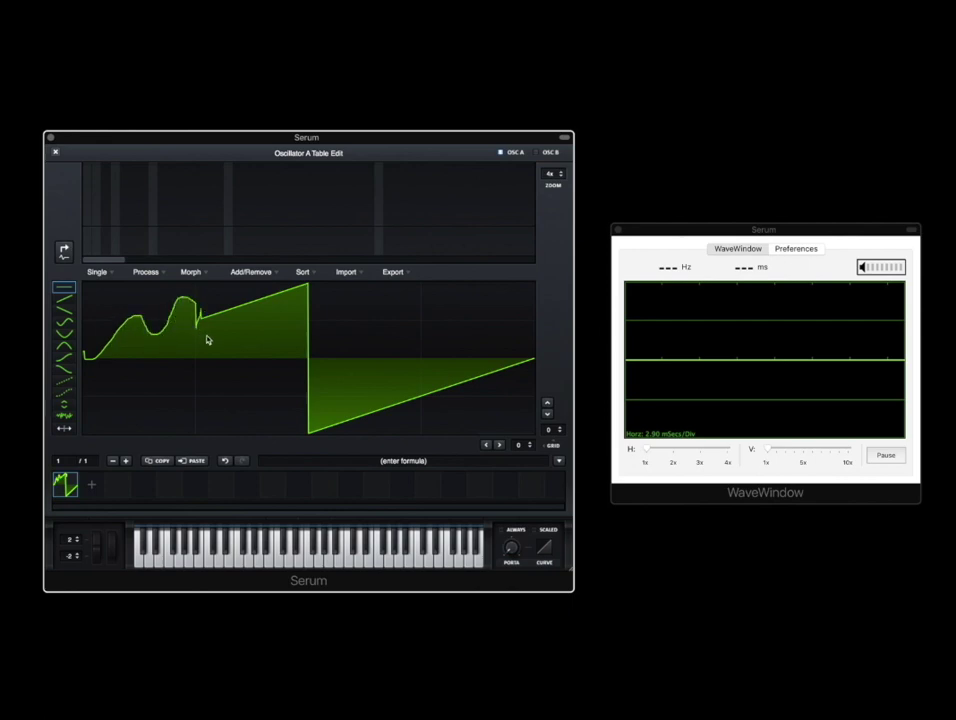
pyautogui.moveTo(225, 392)
pyautogui.mouseDown()
pyautogui.moveTo(262, 339)
pyautogui.moveTo(297, 367)
pyautogui.moveTo(363, 320)
pyautogui.moveTo(442, 307)
pyautogui.moveTo(493, 305)
pyautogui.moveTo(551, 365)
pyautogui.mouseUp()
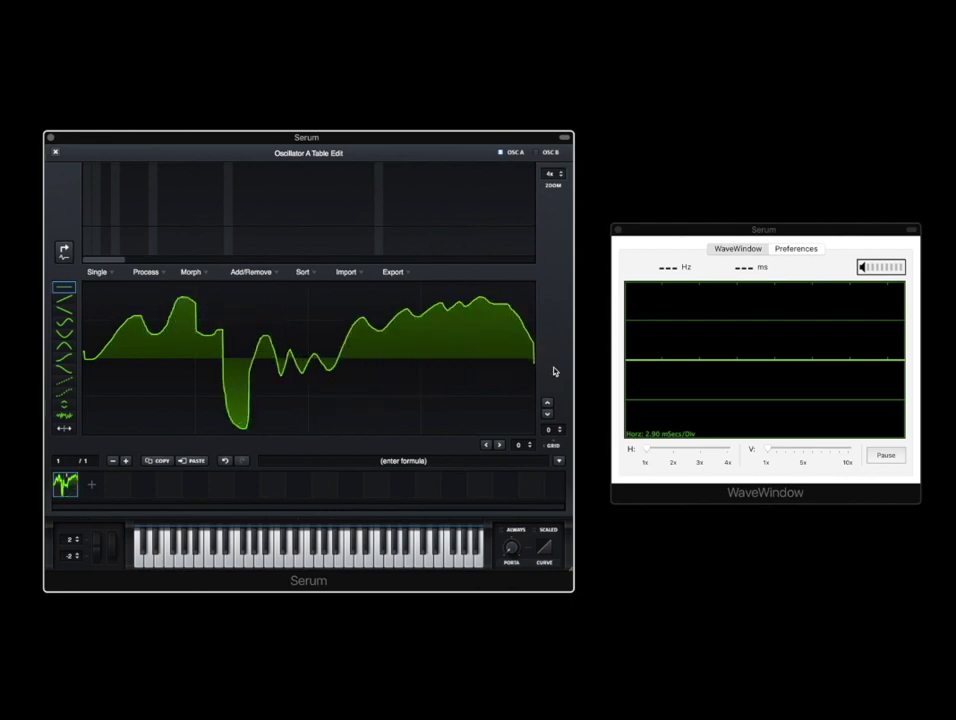
pyautogui.click(55, 152)
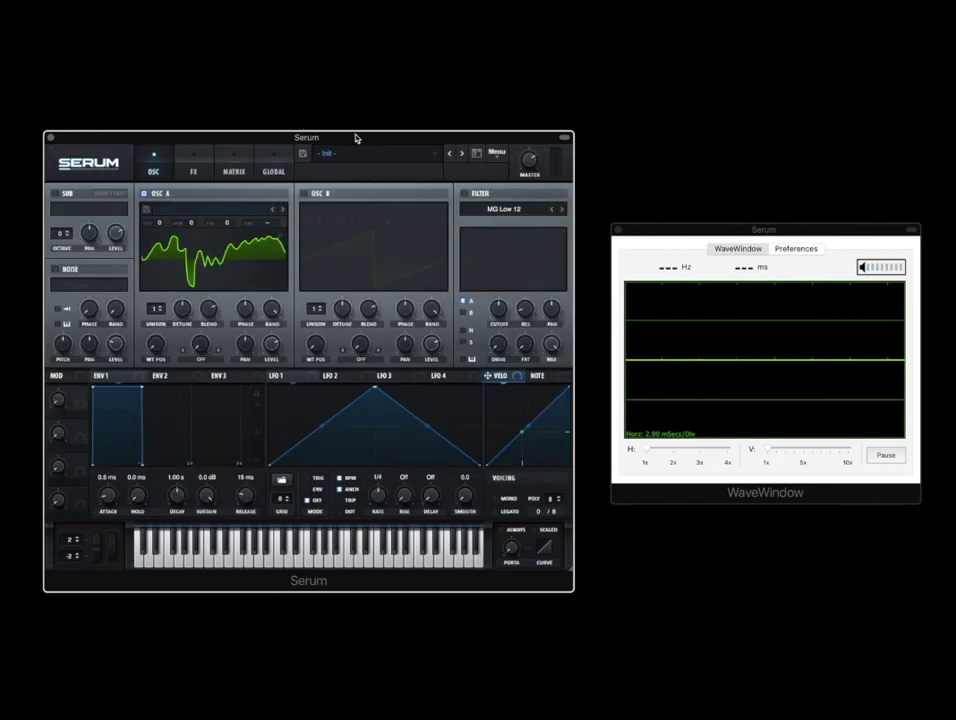
# Step: Enable the Distortion effect on the custom waveform and sweep its Drive from low to high
pyautogui.click(193, 168)
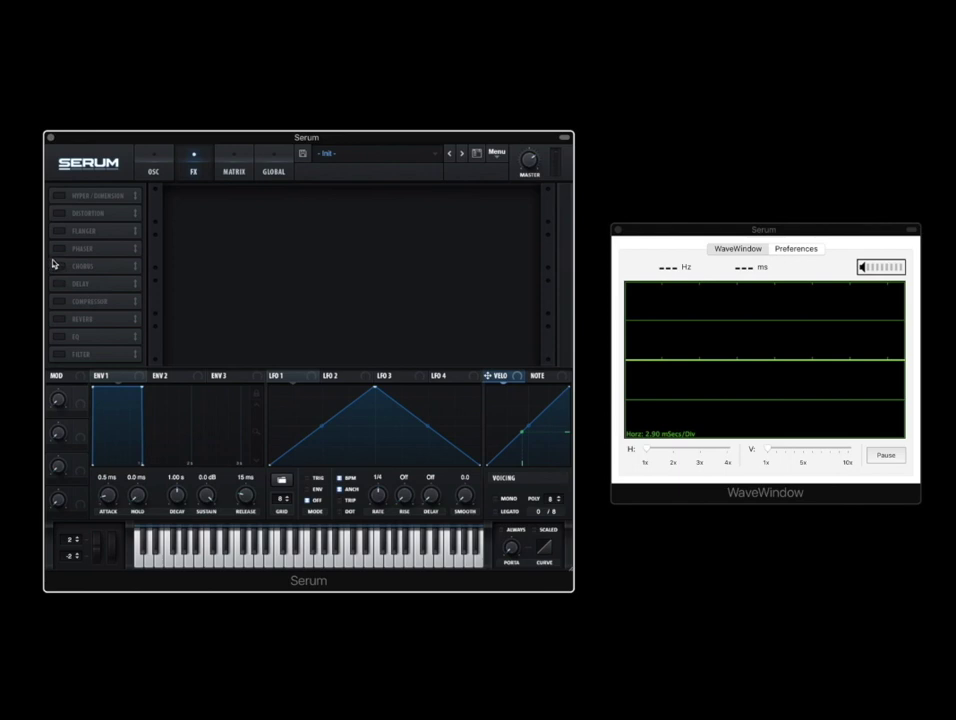
pyautogui.click(60, 214)
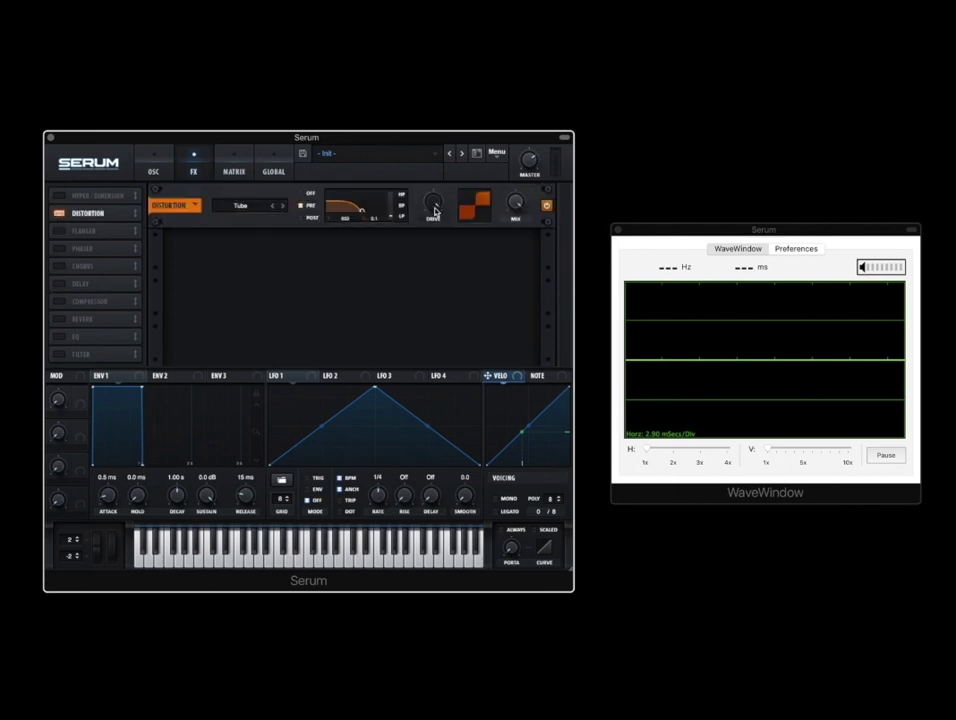
pyautogui.moveTo(434, 361); pyautogui.dragTo(436, 388)
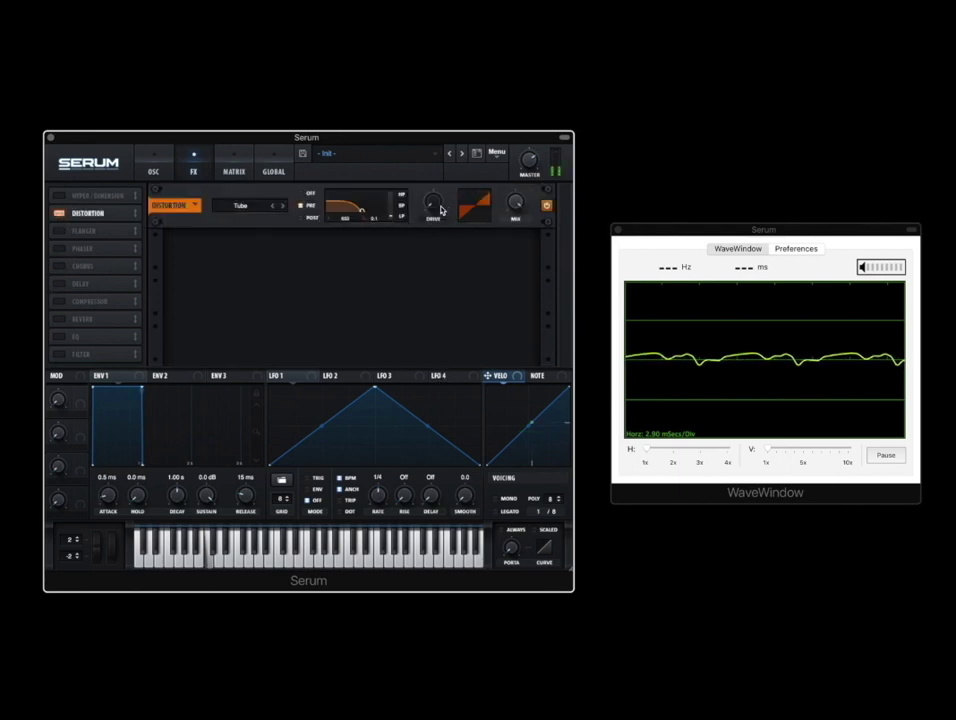
pyautogui.moveTo(438, 206); pyautogui.dragTo(427, 6)
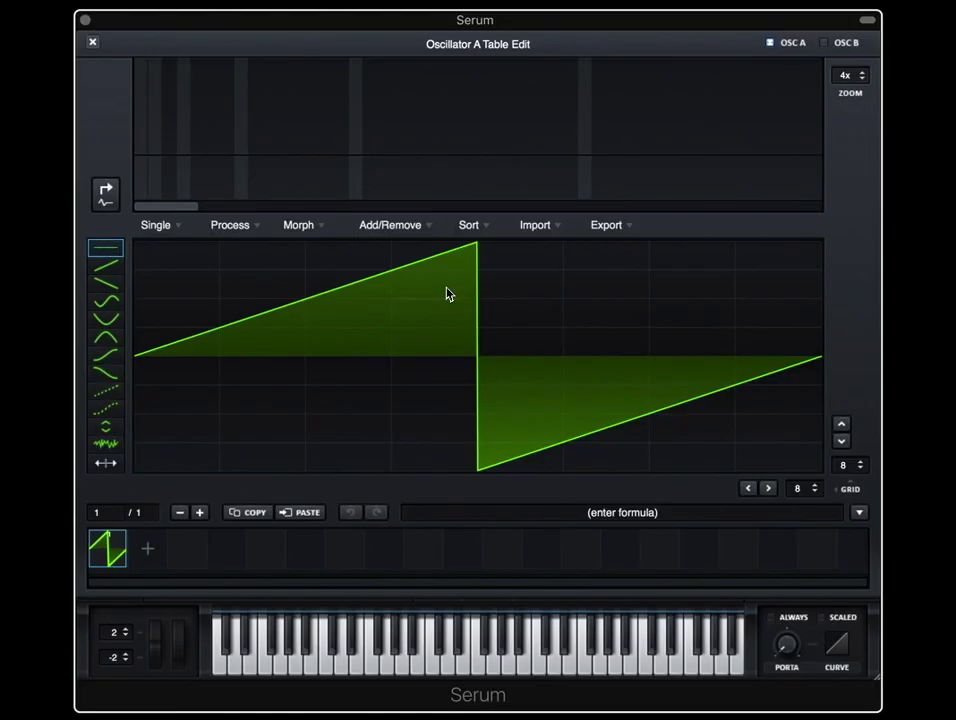
# Step: Draw a full-height square wave in Oscillator A's wavetable editor and shift it horizontally by two grid divisions
pyautogui.moveTo(166, 254); pyautogui.dragTo(447, 250)
pyautogui.moveTo(493, 452)
pyautogui.mouseDown()
pyautogui.moveTo(538, 474)
pyautogui.moveTo(807, 480)
pyautogui.mouseUp()
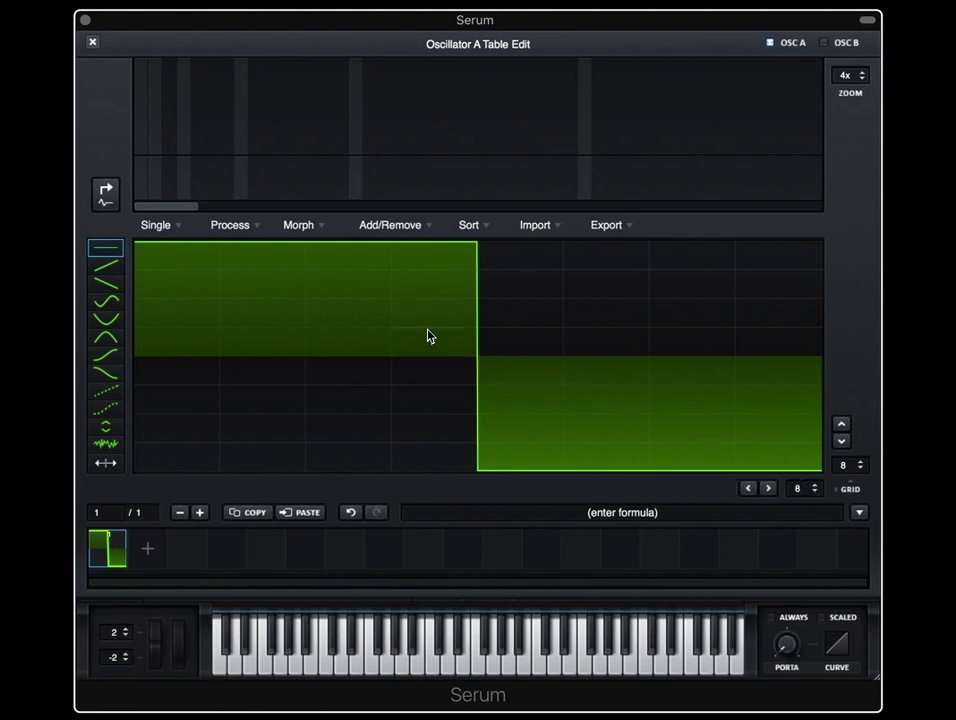
pyautogui.click(768, 488)
pyautogui.click(768, 488)
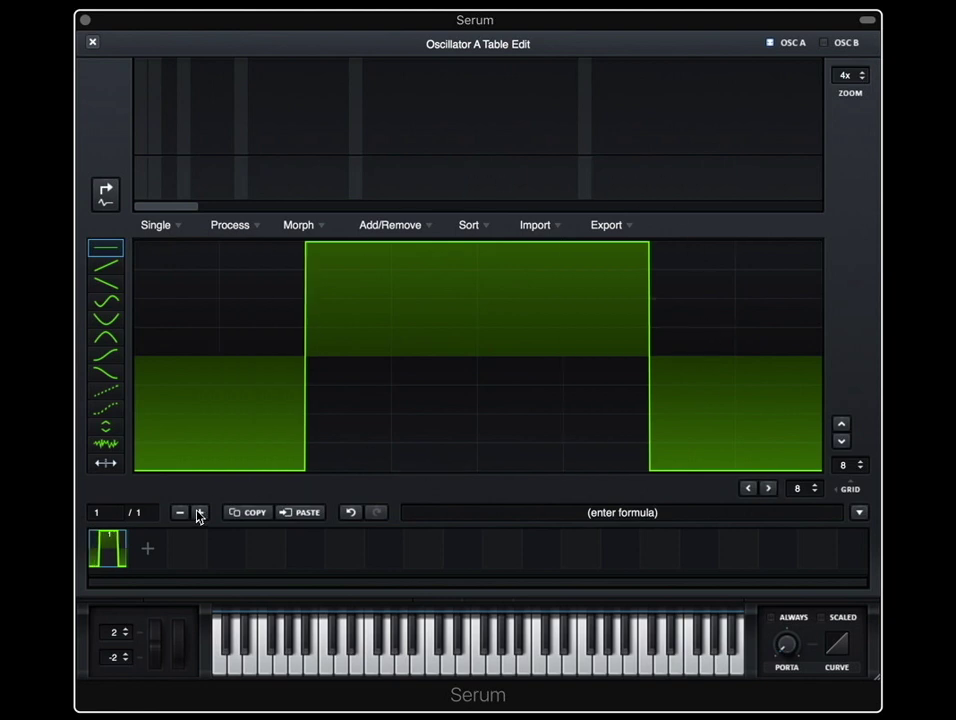
# Step: Set the drawing grid to 0 and round off the corners of the square wave's rising and falling edges
pyautogui.moveTo(849, 474); pyautogui.dragTo(871, 655)
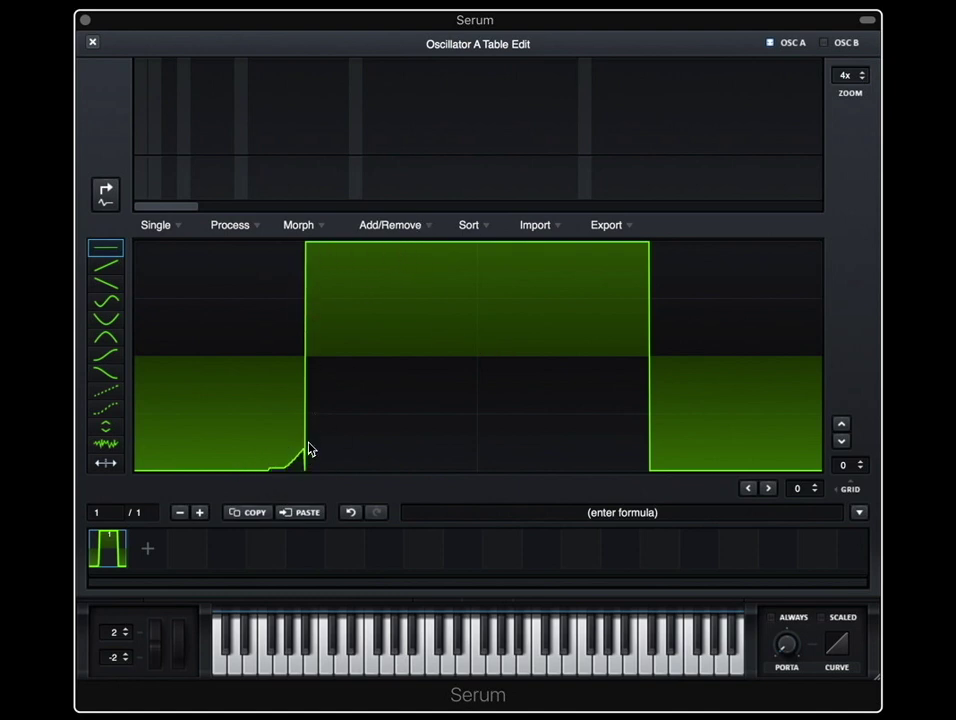
pyautogui.moveTo(309, 450)
pyautogui.mouseDown()
pyautogui.moveTo(285, 473)
pyautogui.moveTo(314, 442)
pyautogui.moveTo(316, 258)
pyautogui.moveTo(346, 244)
pyautogui.mouseUp()
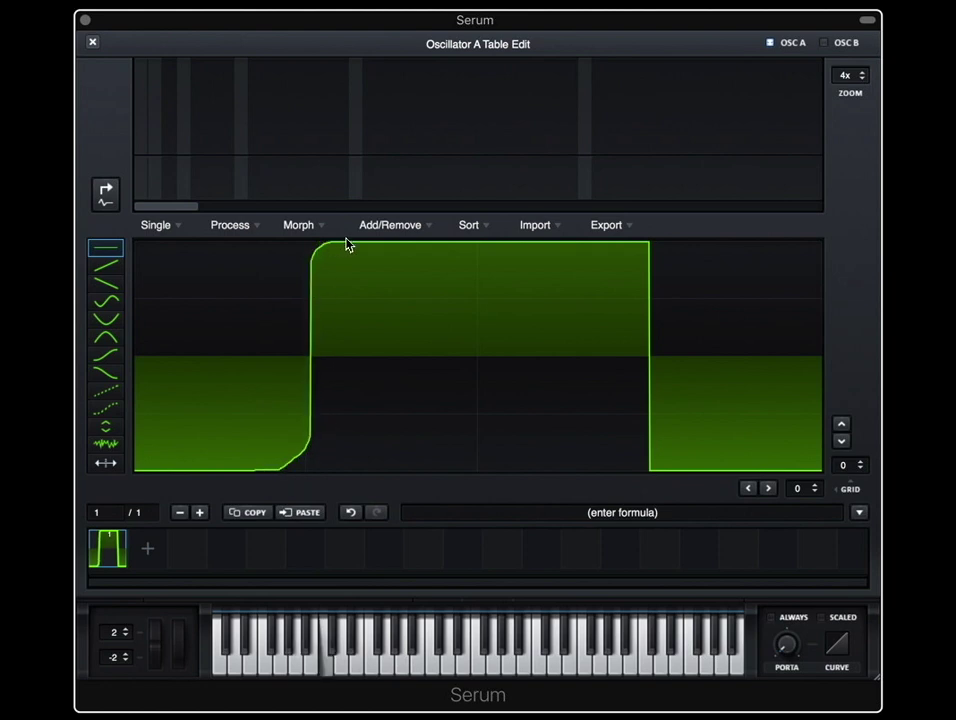
pyautogui.moveTo(616, 250)
pyautogui.mouseDown()
pyautogui.moveTo(636, 250)
pyautogui.moveTo(653, 282)
pyautogui.moveTo(647, 395)
pyautogui.moveTo(664, 455)
pyautogui.moveTo(687, 480)
pyautogui.moveTo(711, 478)
pyautogui.moveTo(638, 423)
pyautogui.mouseUp()
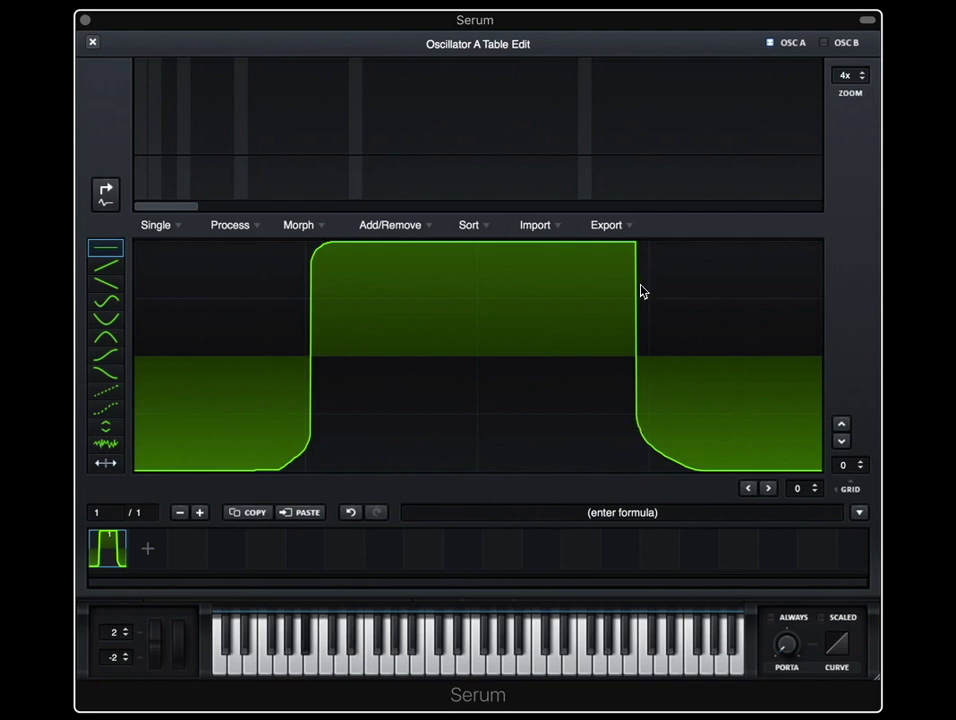
pyautogui.moveTo(638, 301); pyautogui.dragTo(623, 260)
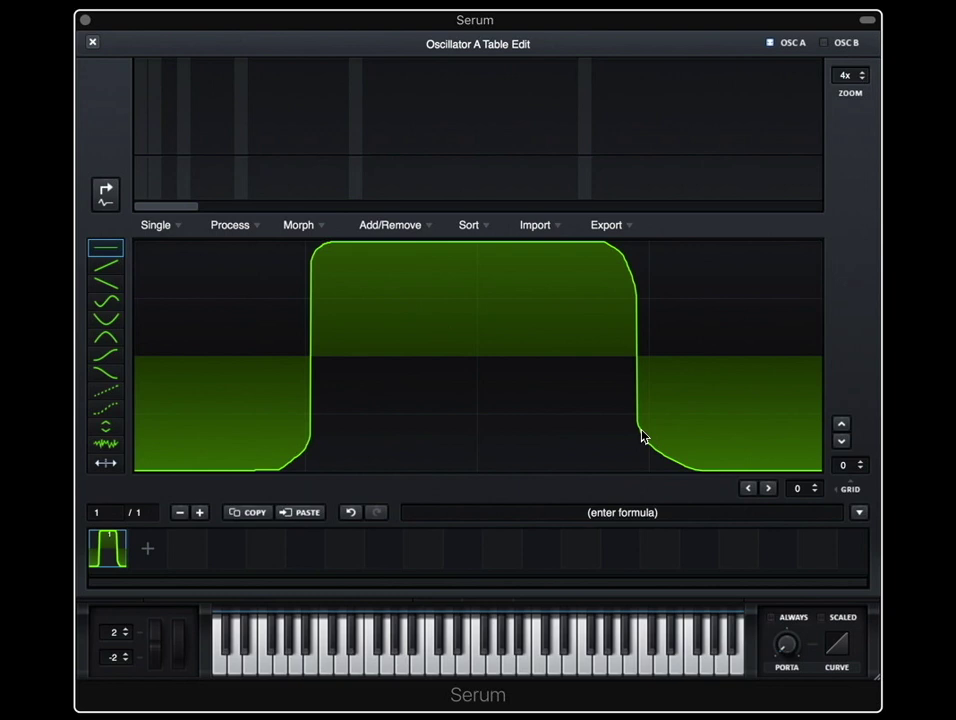
# Step: Try a long gradual falling slope with a narrow full-height pulse after it, and erase the pulse
pyautogui.moveTo(640, 433)
pyautogui.mouseDown()
pyautogui.moveTo(548, 265)
pyautogui.moveTo(508, 250)
pyautogui.moveTo(449, 248)
pyautogui.mouseUp()
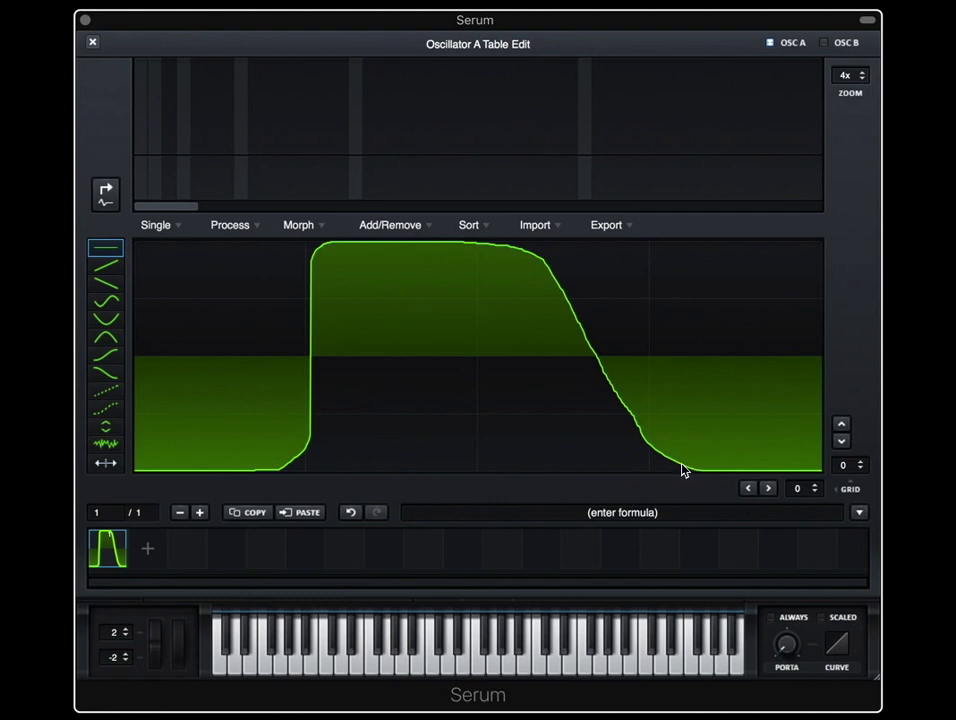
pyautogui.moveTo(687, 461)
pyautogui.mouseDown()
pyautogui.moveTo(704, 271)
pyautogui.moveTo(738, 254)
pyautogui.moveTo(740, 443)
pyautogui.moveTo(762, 482)
pyautogui.mouseUp()
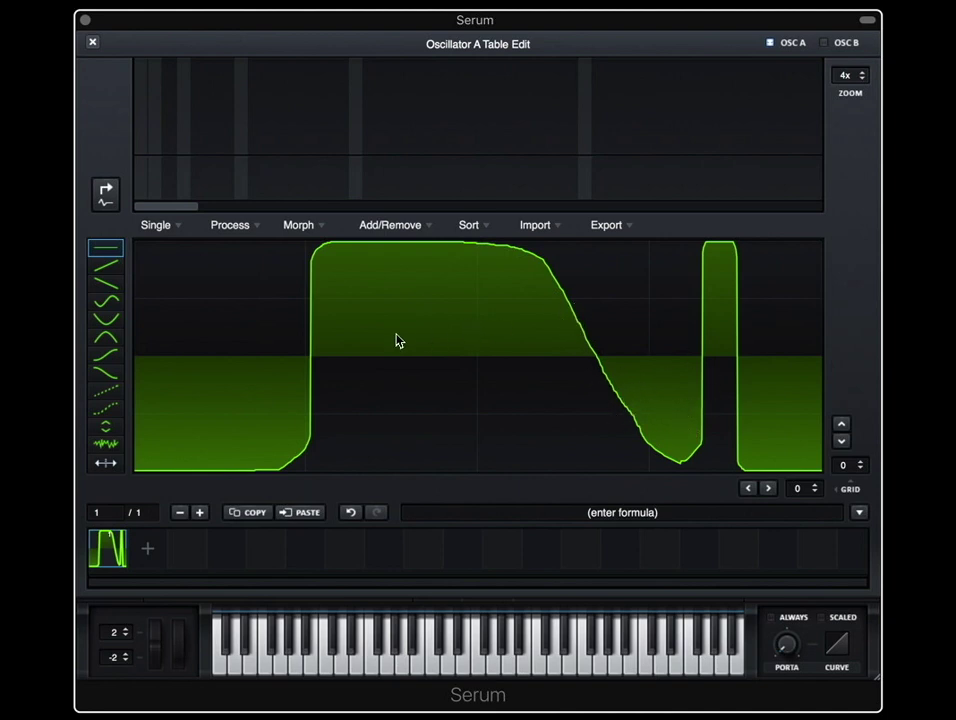
pyautogui.moveTo(679, 463); pyautogui.dragTo(751, 482)
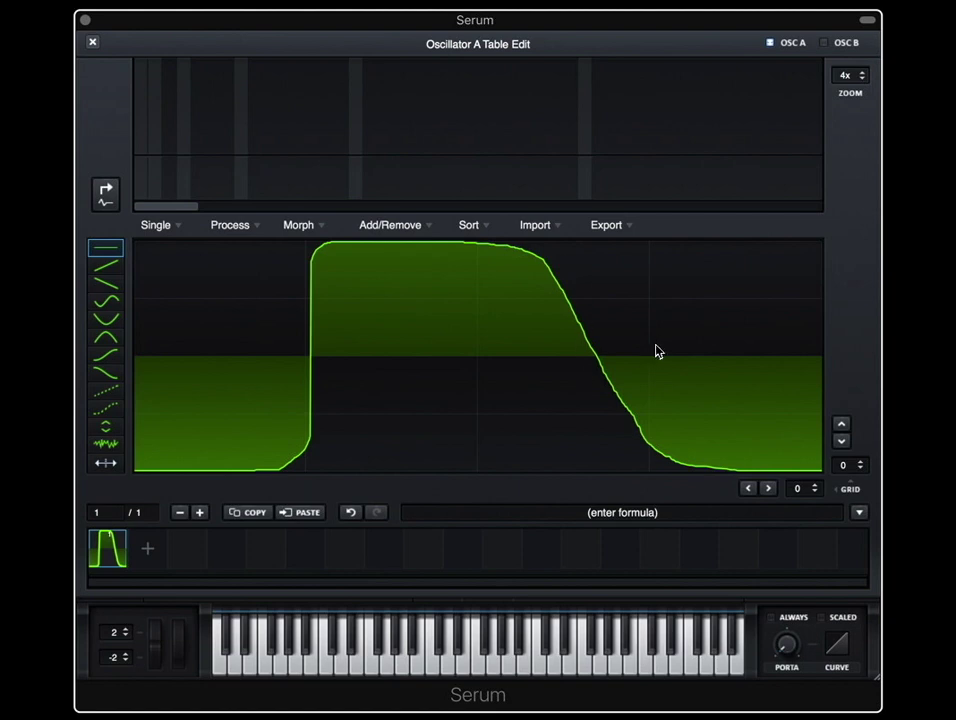
# Step: Redraw the falling edge as a steeper rounded slope and add jagged notches to the plateau and the foot of the rising edge
pyautogui.moveTo(461, 247)
pyautogui.mouseDown()
pyautogui.moveTo(546, 246)
pyautogui.moveTo(593, 265)
pyautogui.moveTo(640, 354)
pyautogui.moveTo(665, 449)
pyautogui.moveTo(705, 476)
pyautogui.mouseUp()
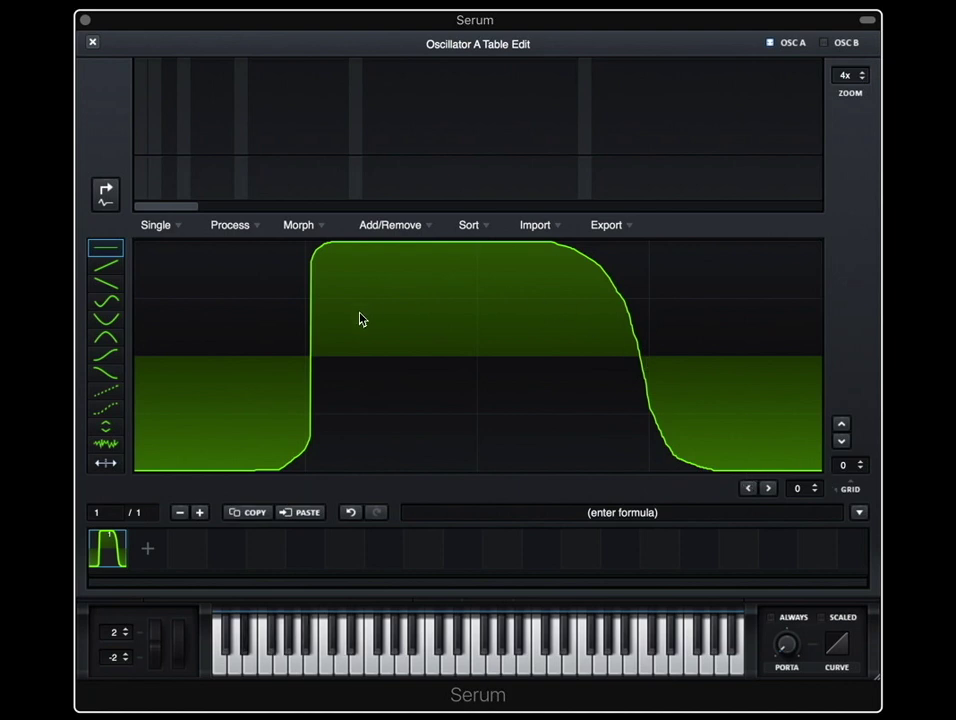
pyautogui.moveTo(378, 252)
pyautogui.mouseDown()
pyautogui.moveTo(411, 241)
pyautogui.moveTo(474, 254)
pyautogui.moveTo(454, 224)
pyautogui.mouseUp()
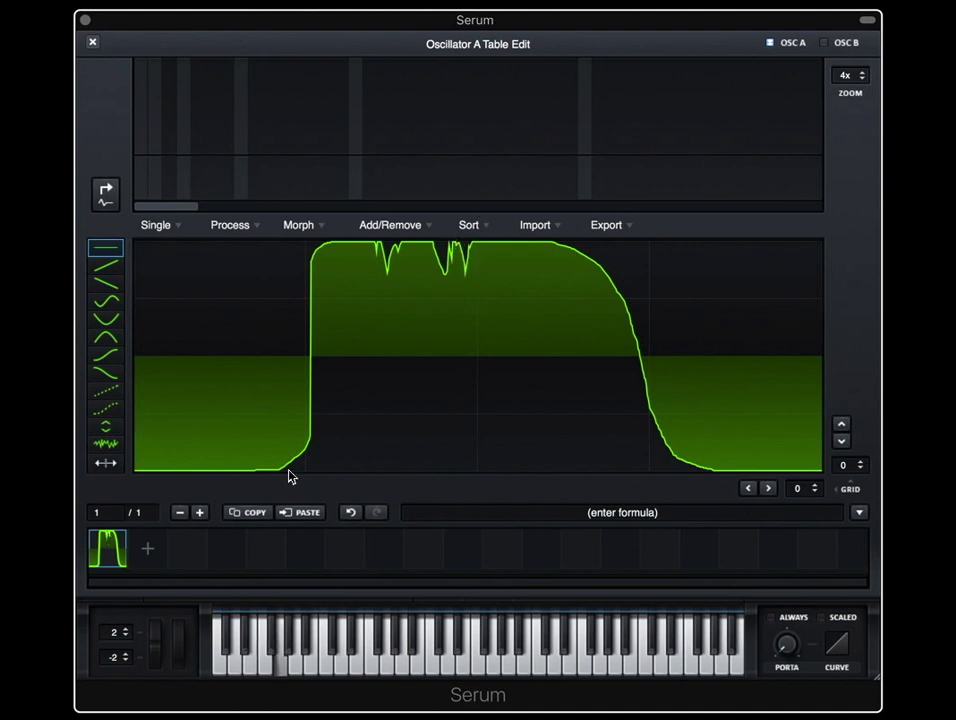
pyautogui.moveTo(305, 461)
pyautogui.mouseDown()
pyautogui.moveTo(305, 448)
pyautogui.moveTo(288, 465)
pyautogui.moveTo(252, 465)
pyautogui.moveTo(235, 478)
pyautogui.moveTo(227, 463)
pyautogui.mouseUp()
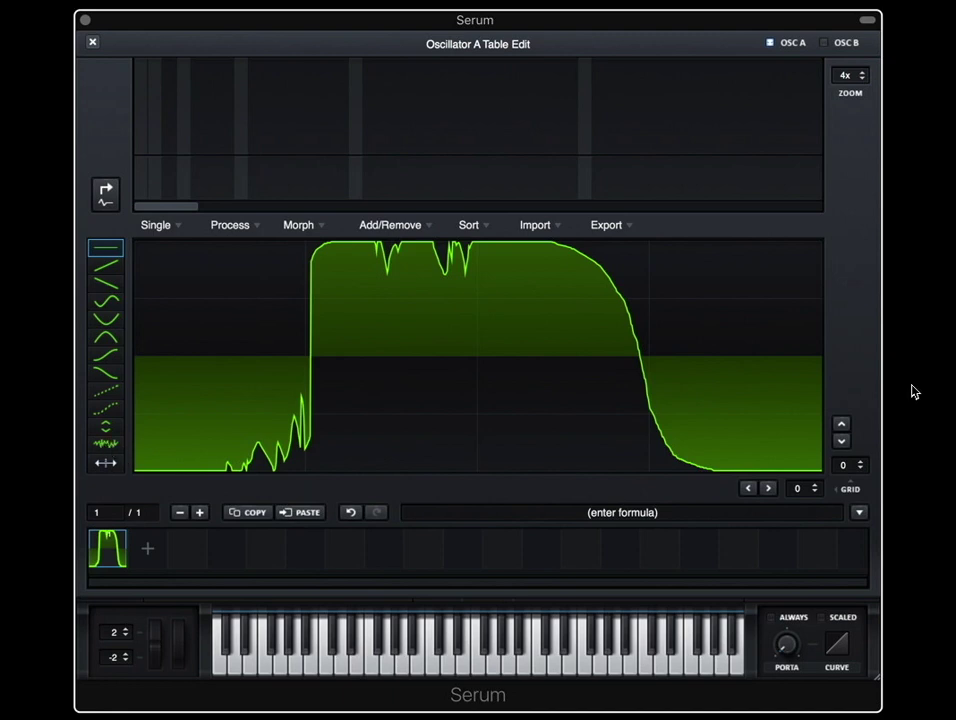
# Step: Add random noise with the noise drawing tool along the waveform's trough, plateau and tail
pyautogui.click(108, 446)
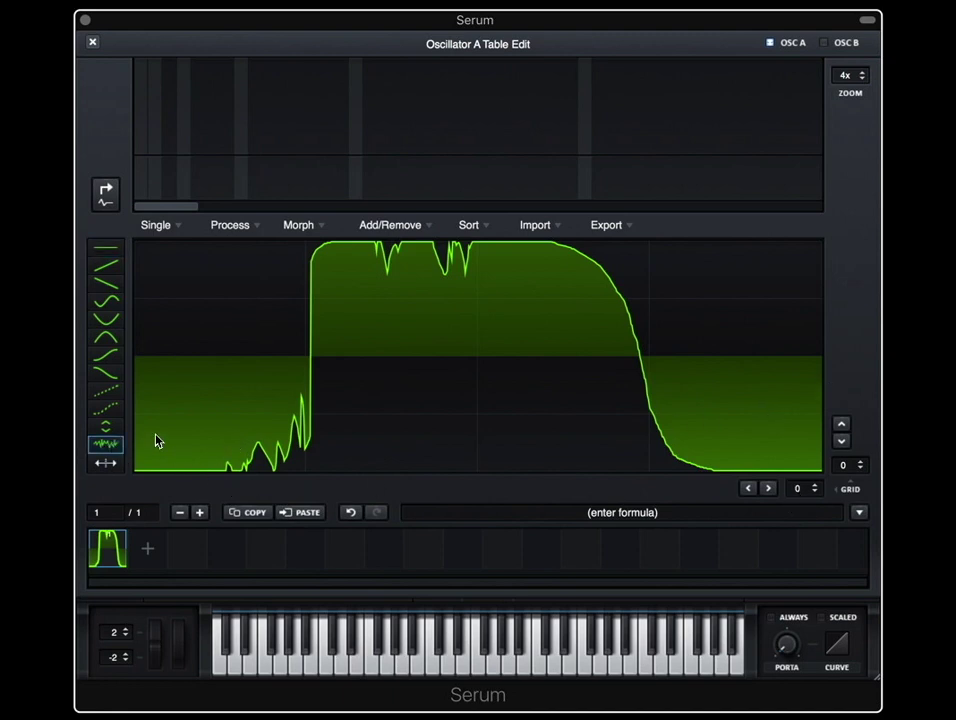
pyautogui.moveTo(156, 440)
pyautogui.mouseDown()
pyautogui.moveTo(152, 391)
pyautogui.moveTo(148, 453)
pyautogui.mouseUp()
pyautogui.moveTo(214, 463)
pyautogui.mouseDown()
pyautogui.moveTo(314, 434)
pyautogui.moveTo(550, 452)
pyautogui.mouseUp()
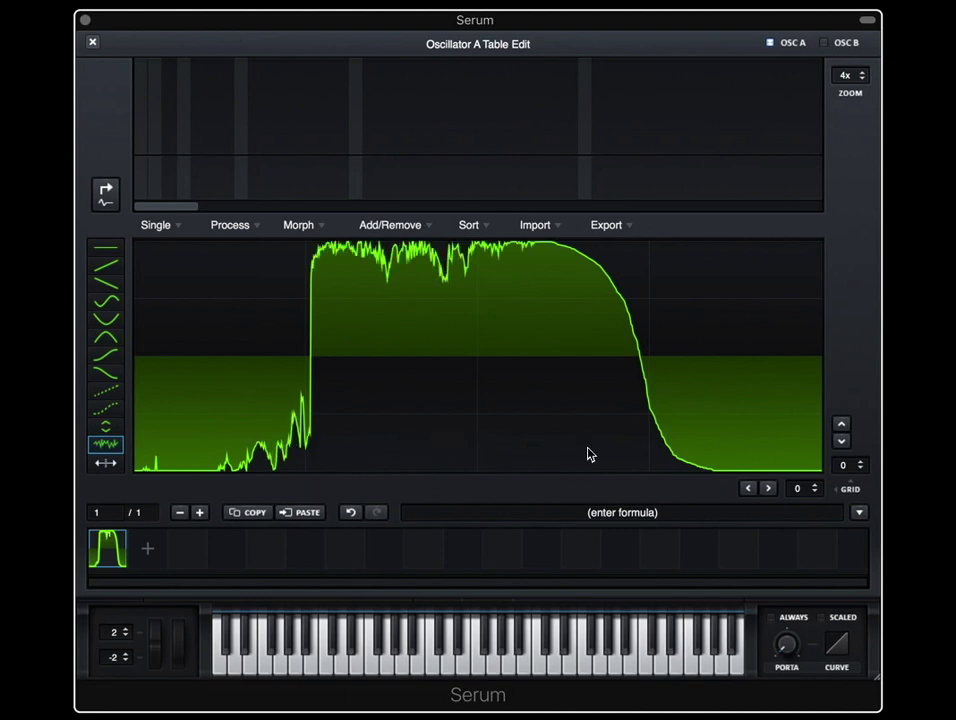
pyautogui.moveTo(700, 446); pyautogui.dragTo(815, 450)
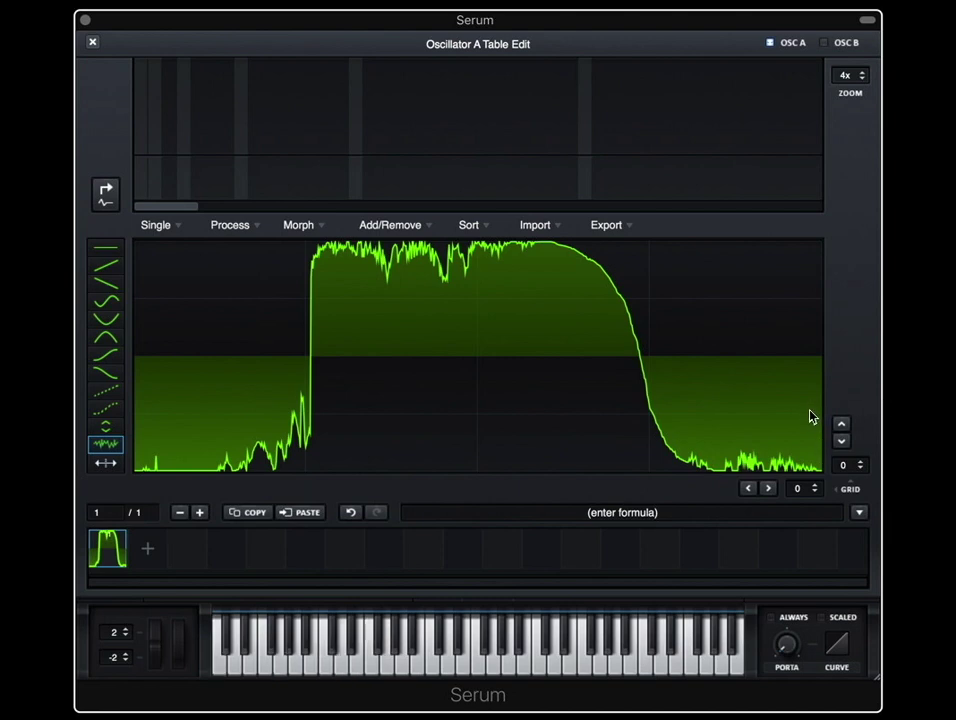
pyautogui.moveTo(811, 430)
pyautogui.mouseDown()
pyautogui.moveTo(808, 385)
pyautogui.moveTo(679, 318)
pyautogui.moveTo(585, 350)
pyautogui.moveTo(412, 367)
pyautogui.moveTo(254, 421)
pyautogui.moveTo(143, 412)
pyautogui.moveTo(164, 393)
pyautogui.moveTo(190, 389)
pyautogui.moveTo(310, 390)
pyautogui.mouseUp()
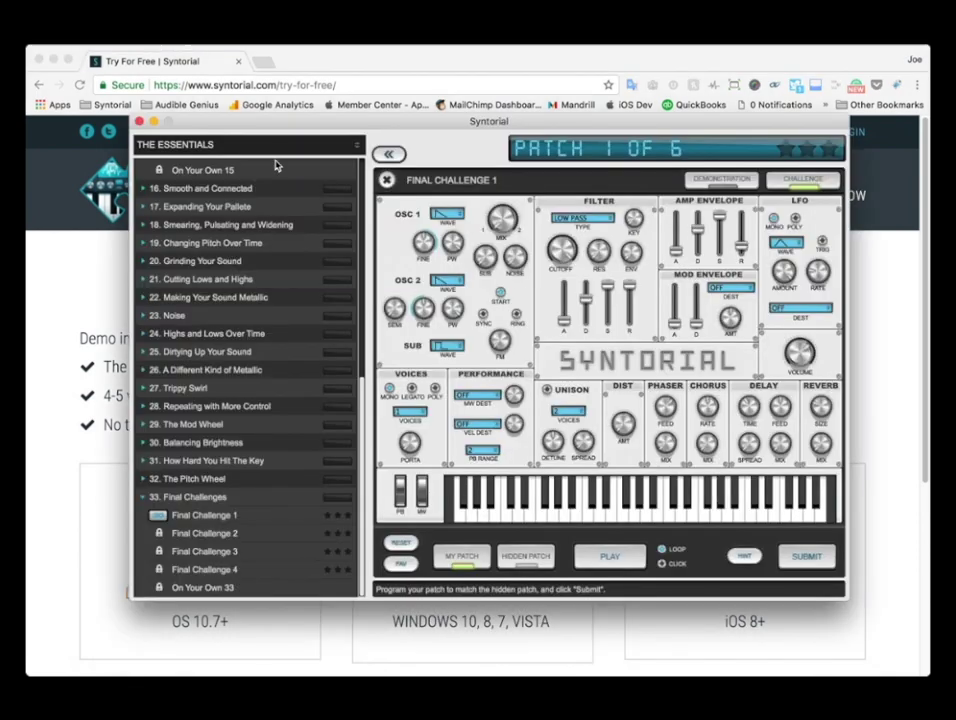
# Step: Open the lesson pack downloads in Syntorial
pyautogui.click(273, 150)
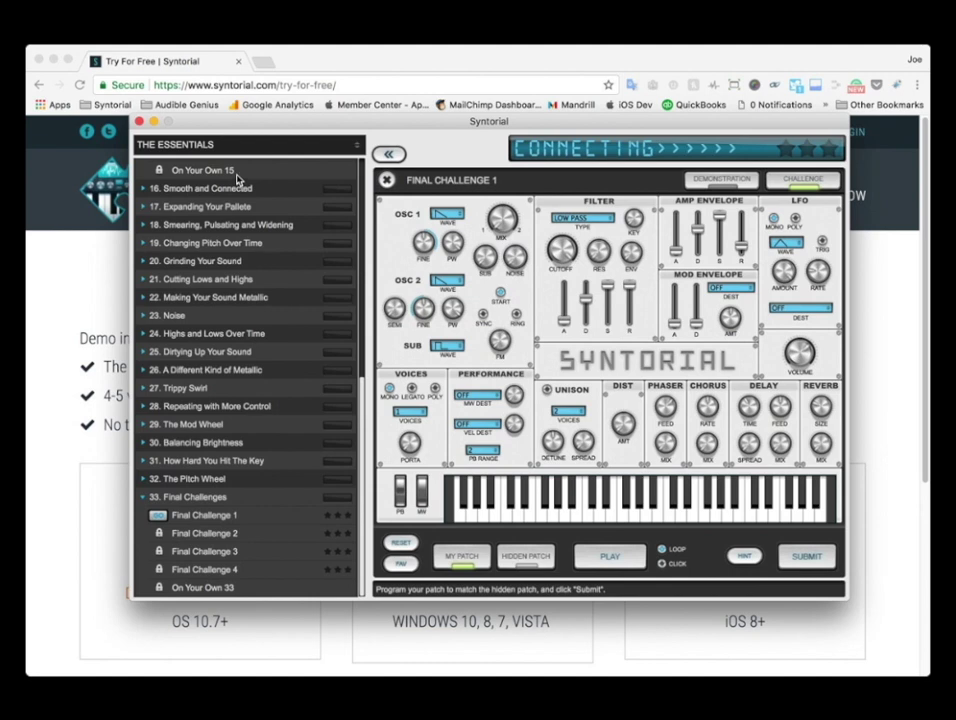